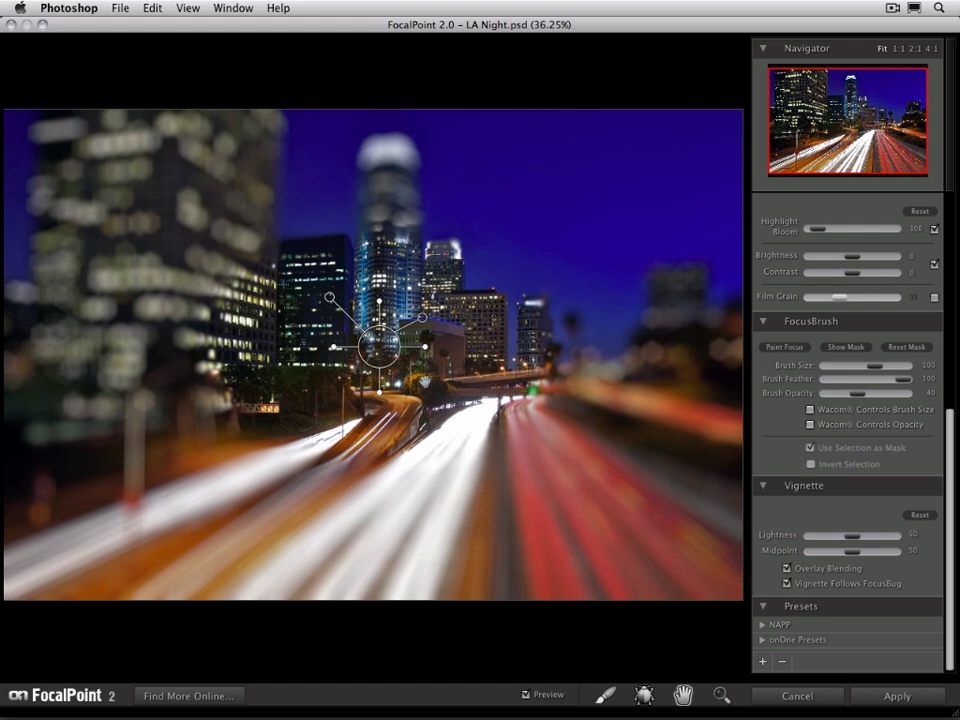
Activate the FocusBug tool and reposition the round FocusBug over the base of the tall central tower
click(644, 695)
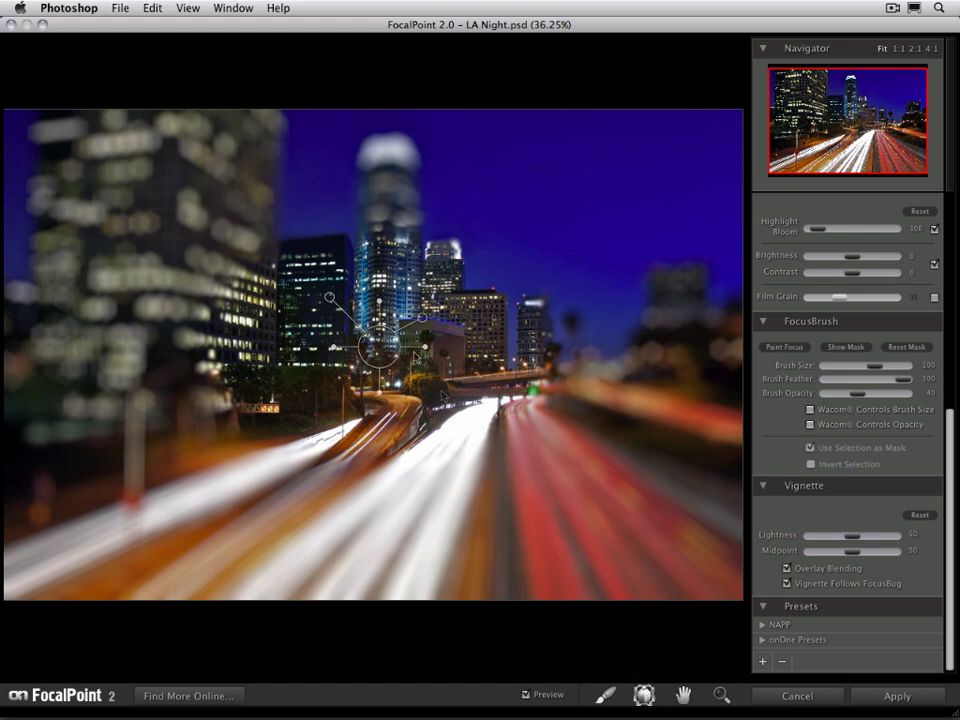
mouse_move(389, 349)
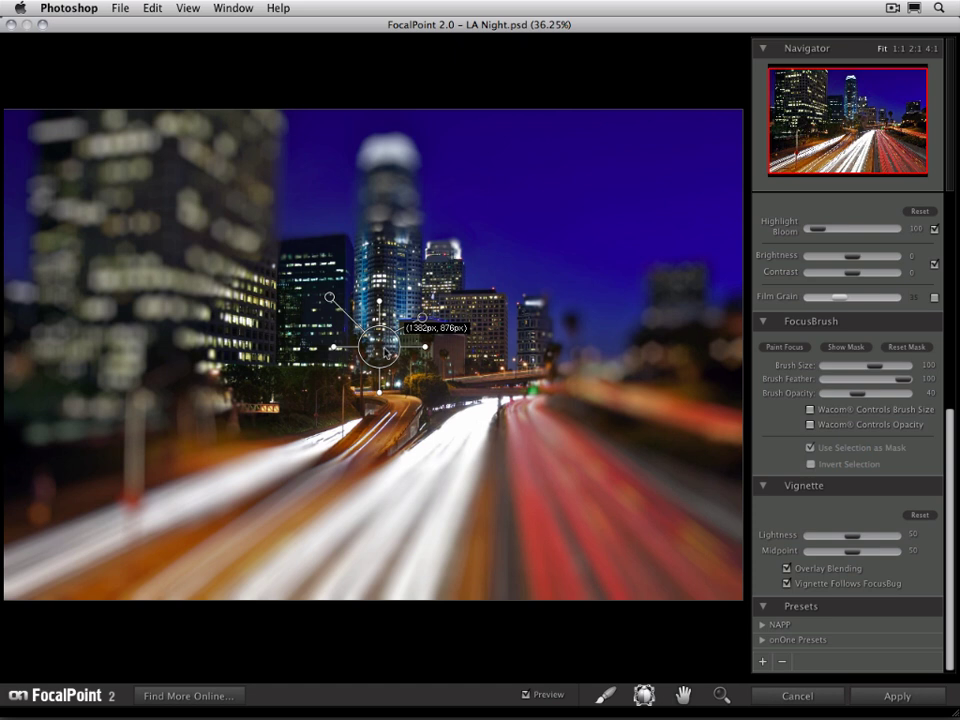
drag(389, 349, 395, 316)
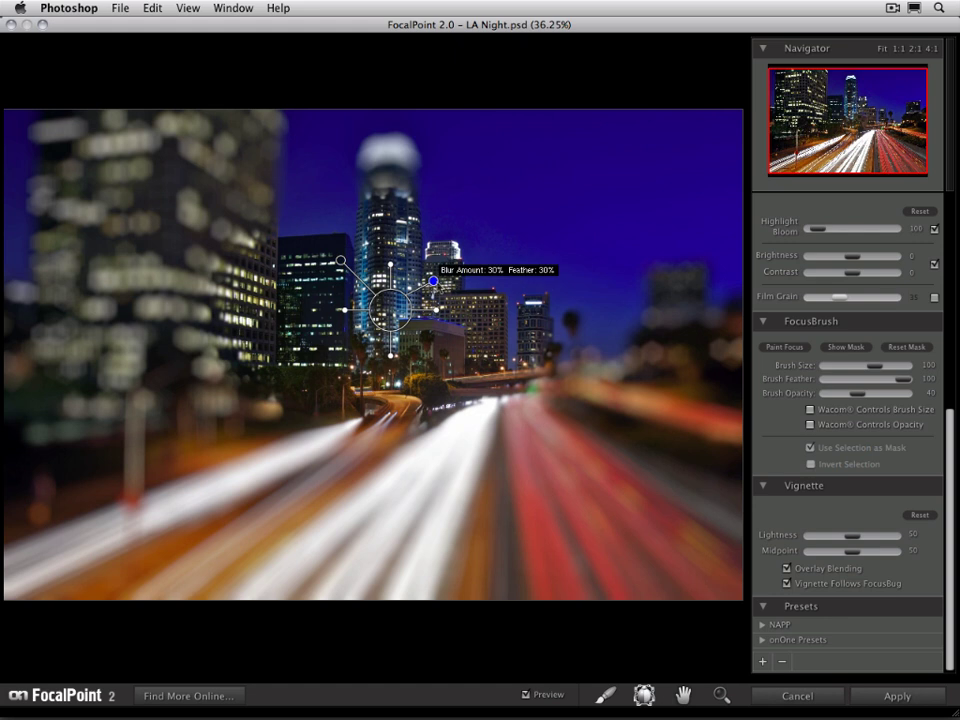
click(392, 316)
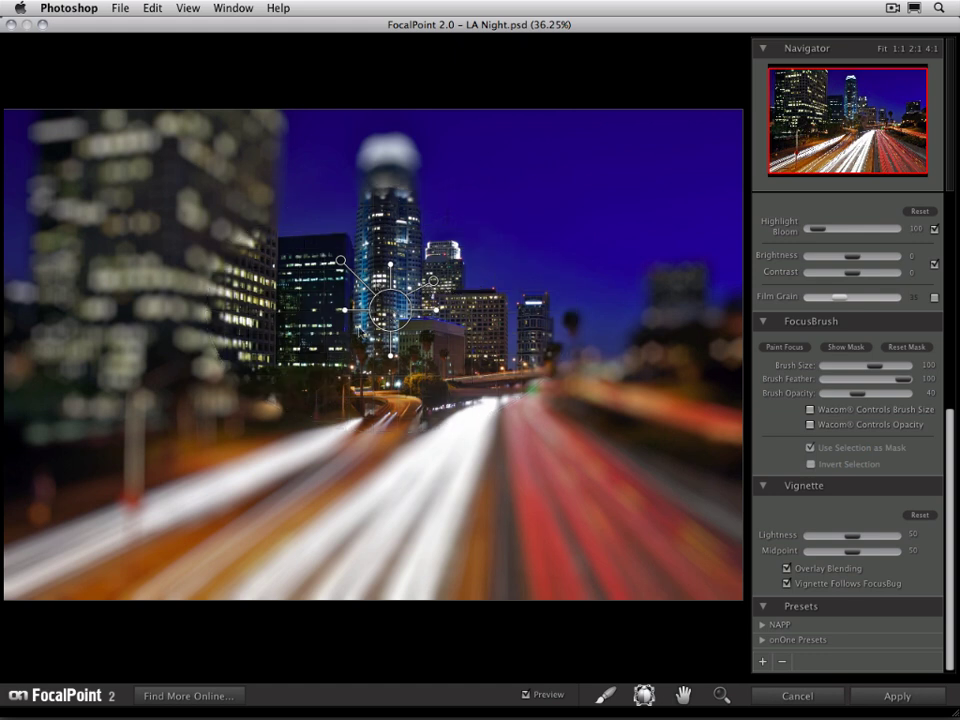
drag(397, 316, 396, 342)
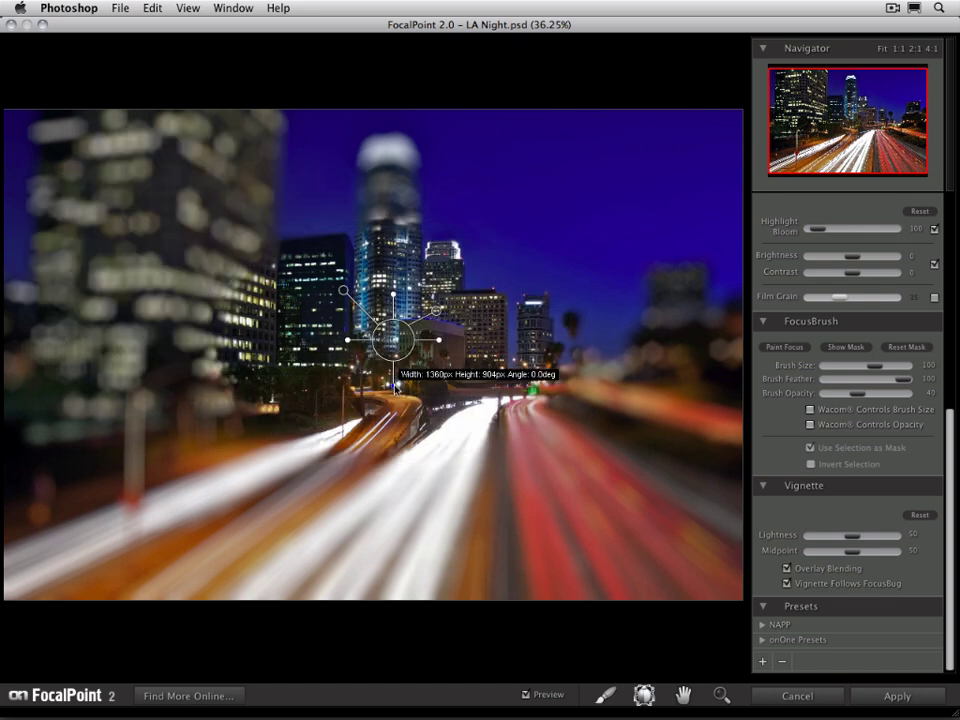
Enlarge the round FocusBug to about 1807 px high, widen it across the skyline, and show the mask
drag(396, 387, 394, 413)
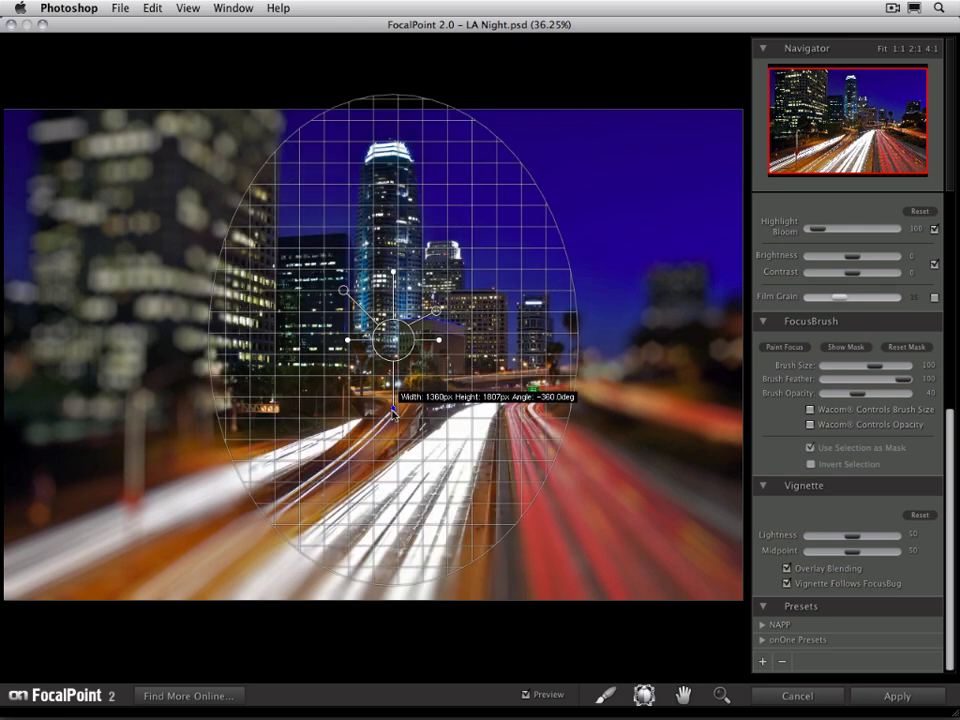
mouse_move(394, 412)
mouse_down()
mouse_move(417, 402)
mouse_move(362, 405)
mouse_move(393, 418)
mouse_up()
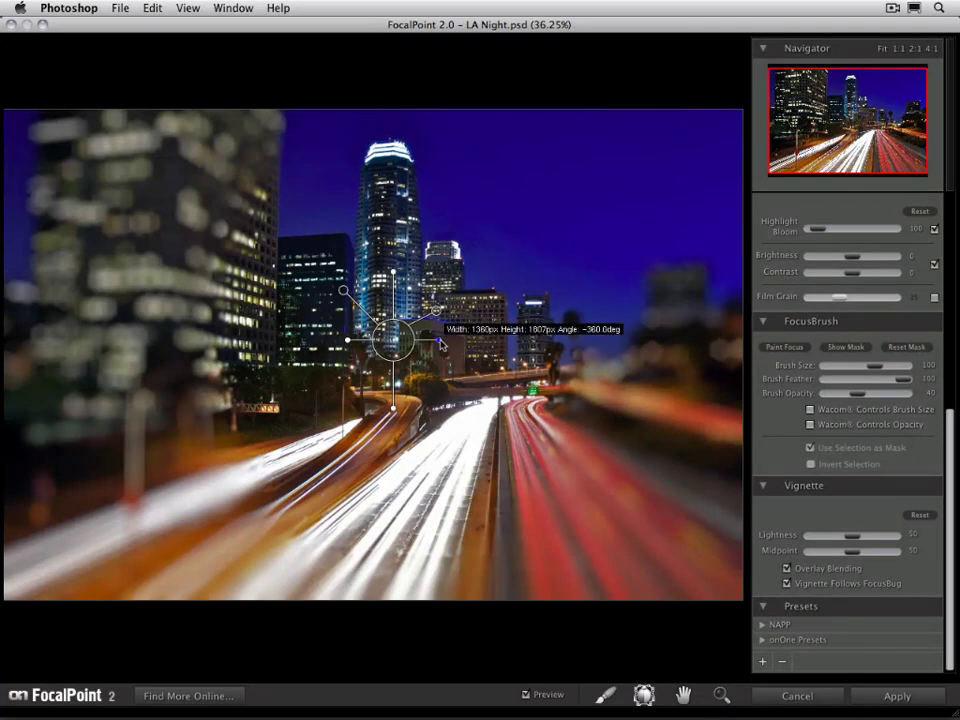
drag(443, 342, 459, 346)
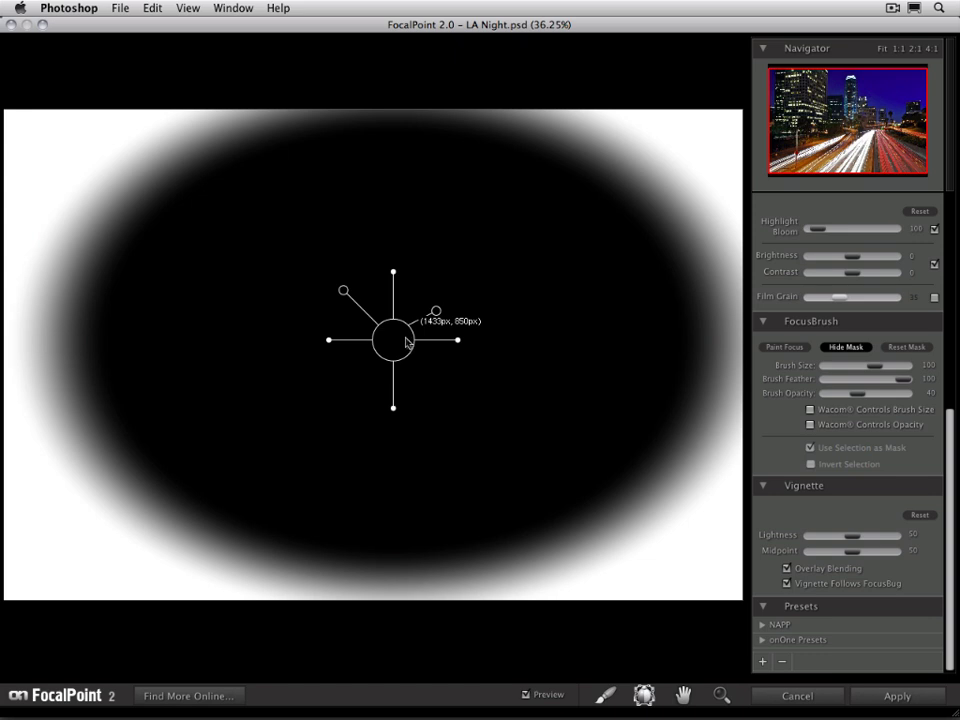
Change the FocusBug to the Planar shape, size it to about 1360 by 1265 px, and rotate it to about -90 degrees
mouse_move(407, 350)
mouse_down()
mouse_move(447, 363)
mouse_move(382, 338)
mouse_move(427, 339)
mouse_move(419, 341)
mouse_up()
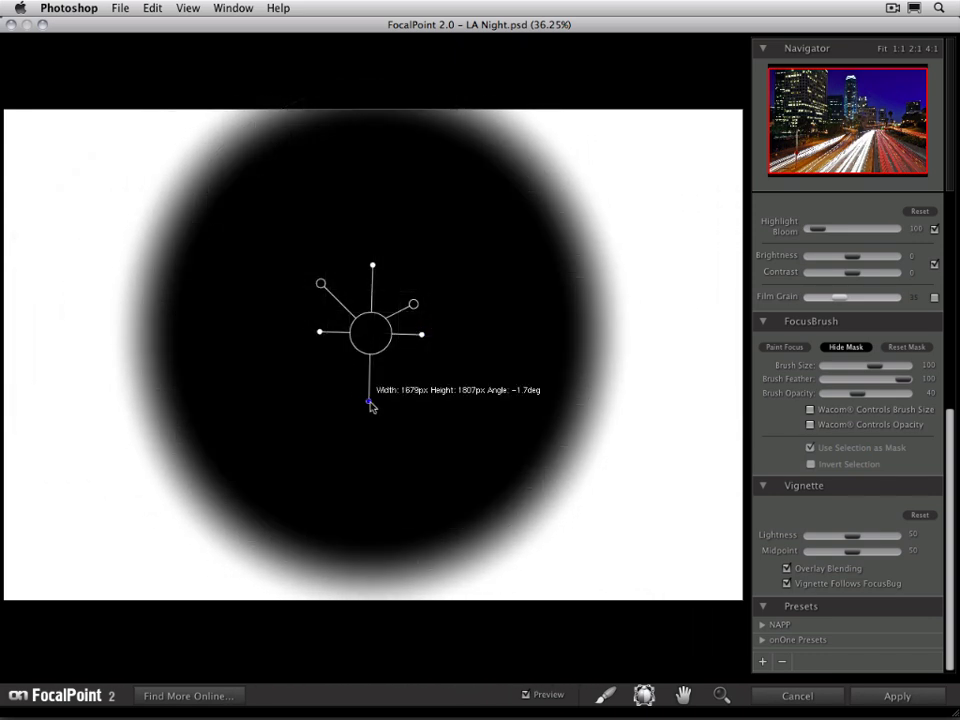
drag(370, 401, 370, 390)
mouse_move(379, 339)
mouse_down()
mouse_move(401, 353)
mouse_move(388, 338)
mouse_up()
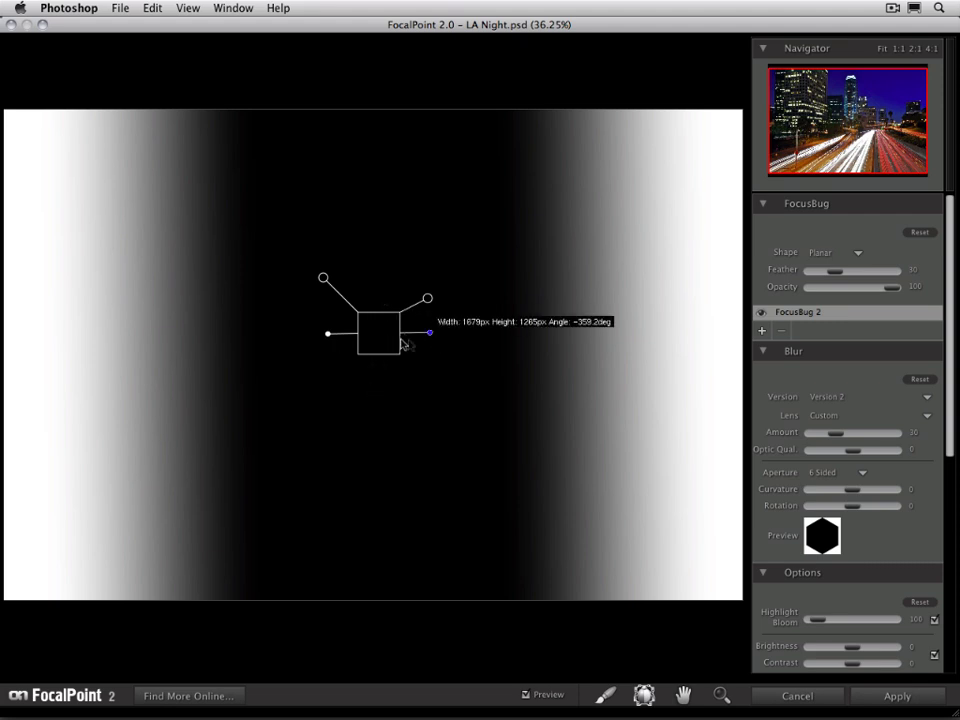
drag(386, 336, 383, 422)
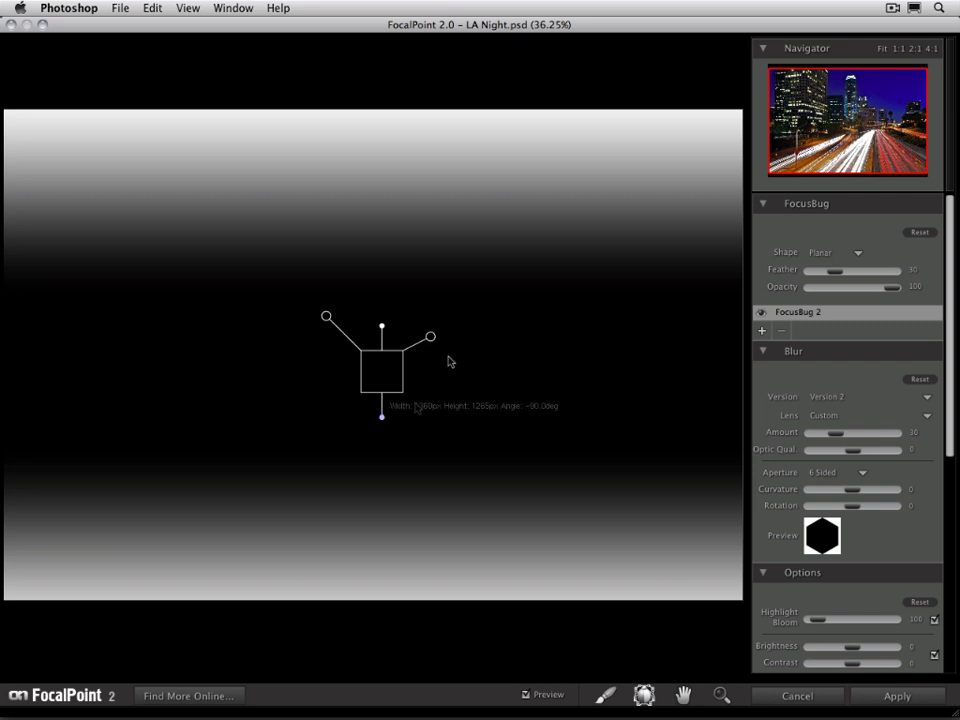
Try feather values of 0% and 57% on the planar FocusBug, and settle on about 28% blur with 32% feather
mouse_move(431, 338)
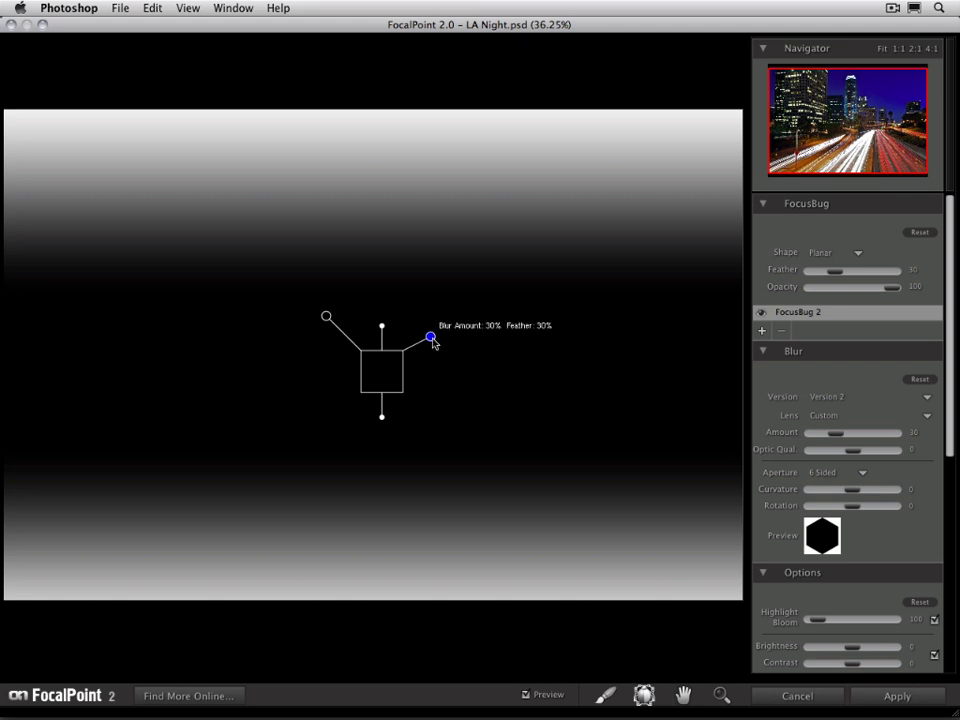
click(431, 338)
drag(433, 342, 434, 378)
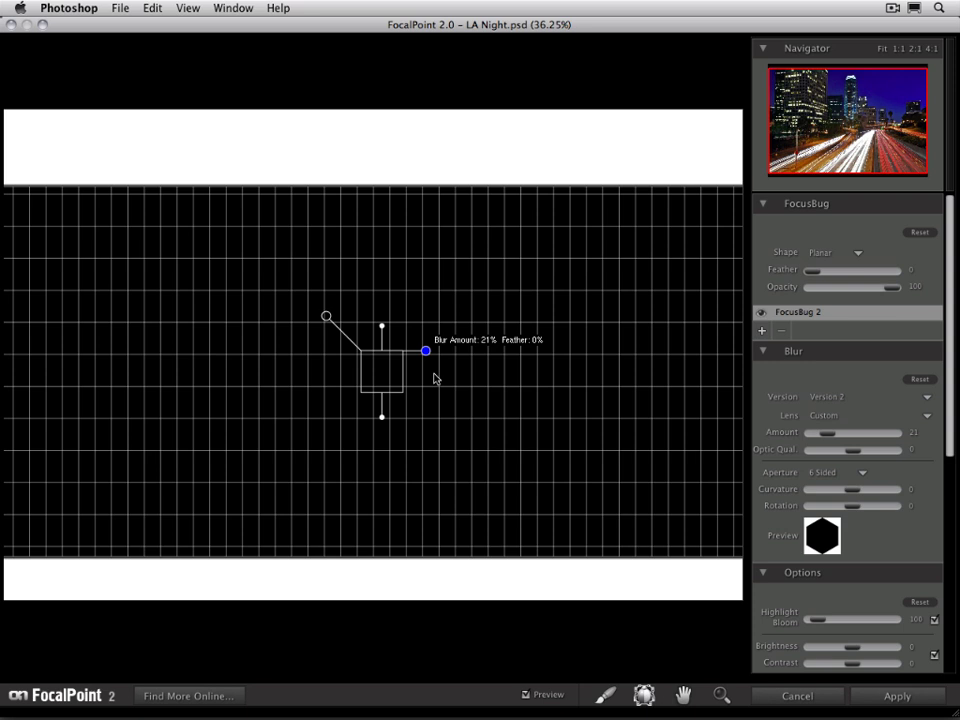
drag(435, 378, 424, 327)
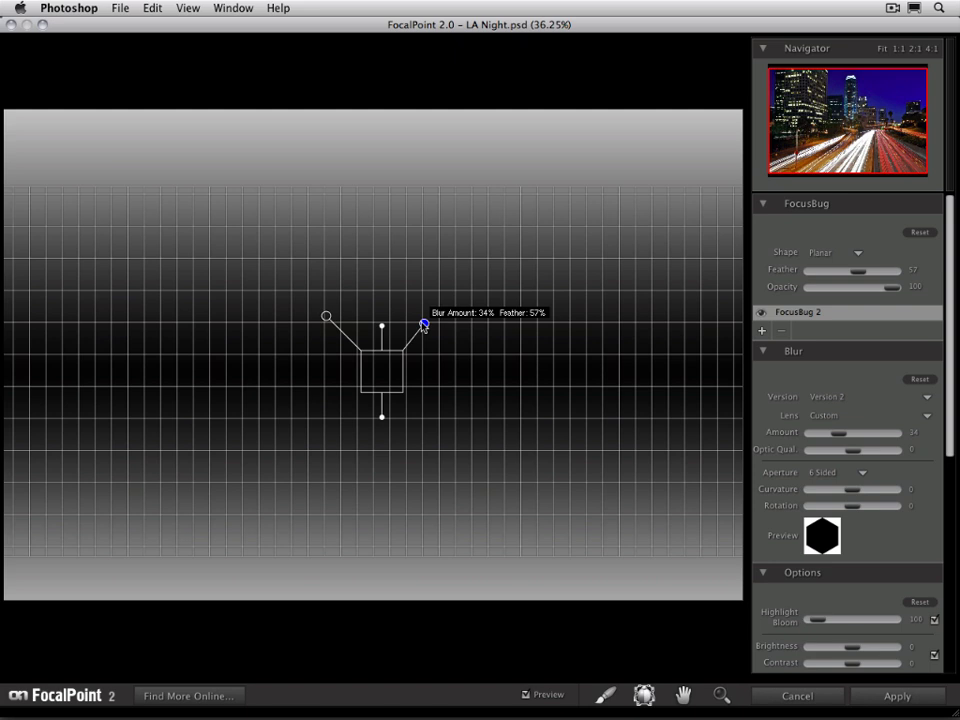
mouse_move(424, 327)
mouse_down()
mouse_move(429, 358)
mouse_move(423, 334)
mouse_move(434, 348)
mouse_up()
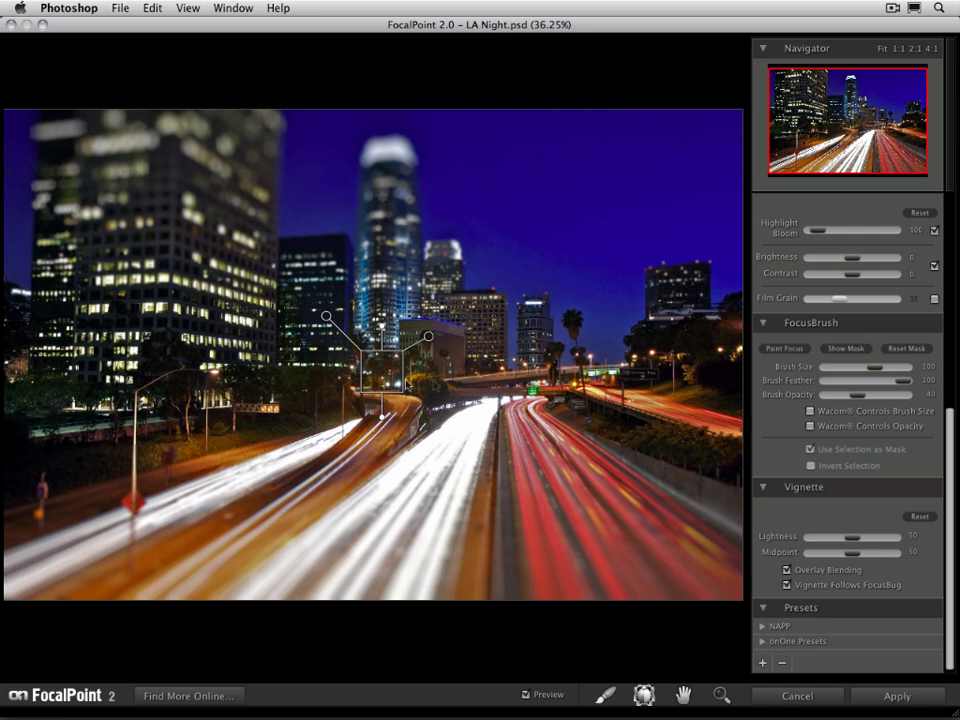
Move the planar FocusBug down onto the white light trails of the highway and slightly expand its focus area
drag(385, 376, 403, 508)
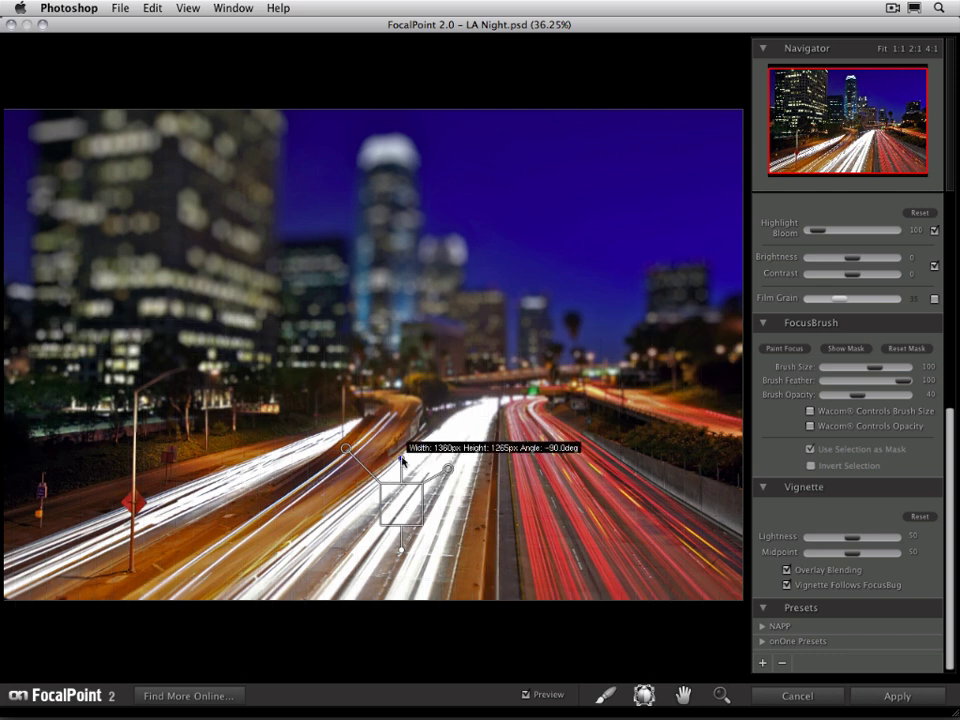
mouse_move(402, 460)
mouse_down()
mouse_move(401, 472)
mouse_move(401, 452)
mouse_up()
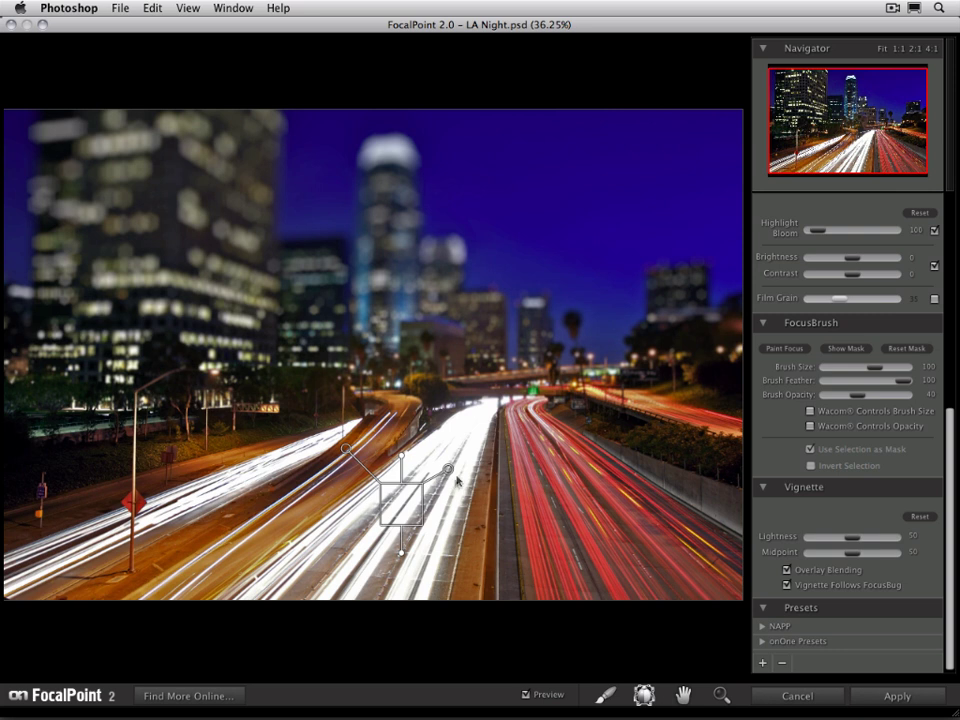
Vary the FocusBug's blur between about 6% and 55% and its feather from 13%, ending at 28% blur and 53% feather
mouse_move(448, 470)
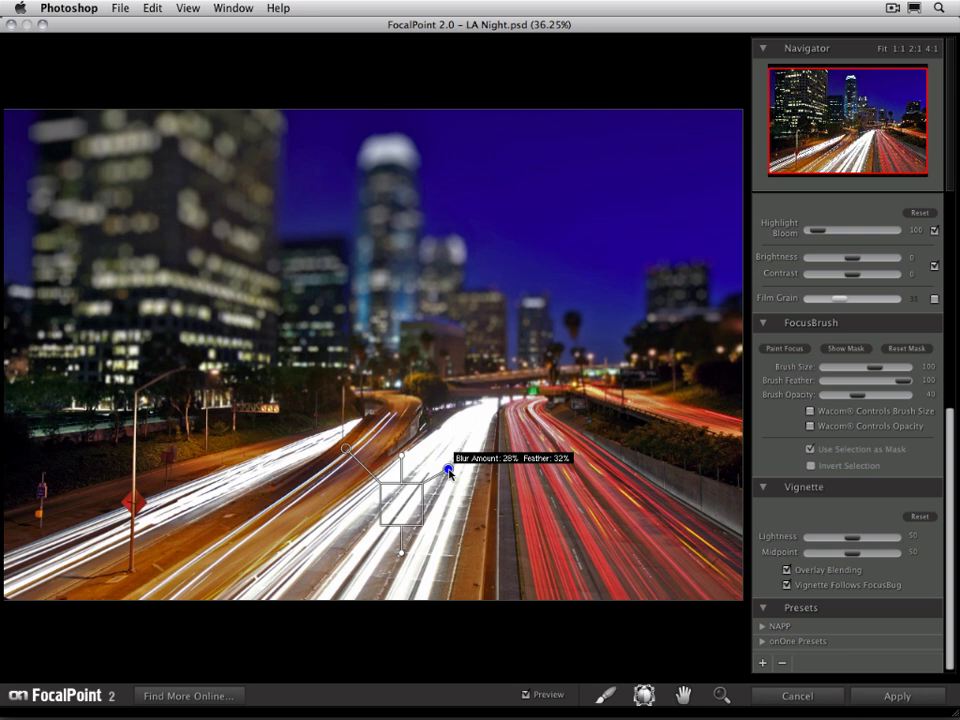
drag(448, 470, 430, 479)
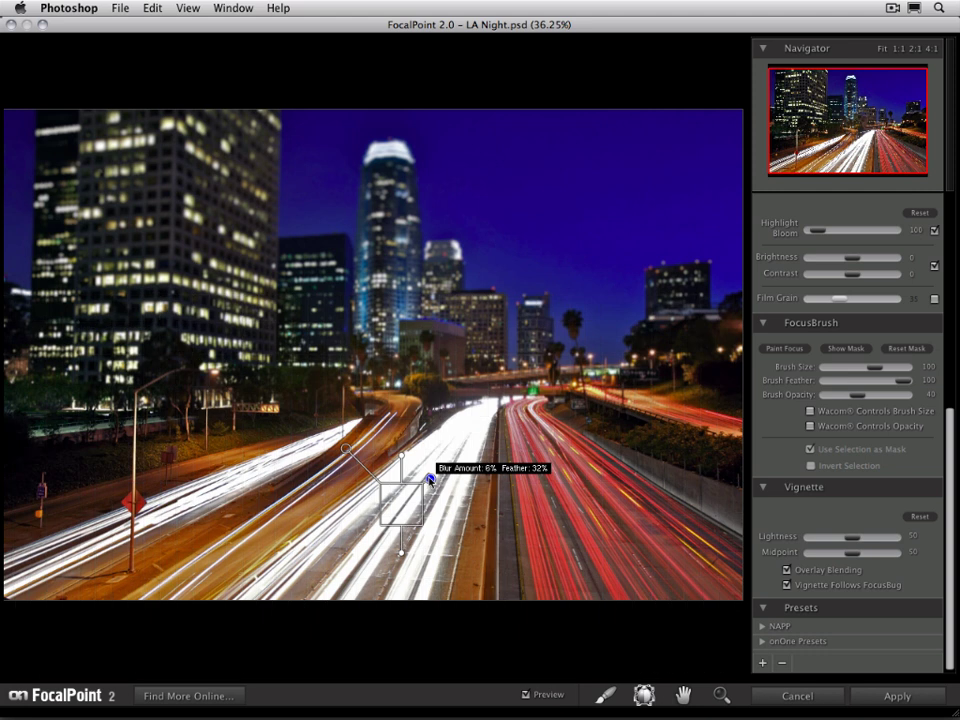
drag(430, 479, 472, 463)
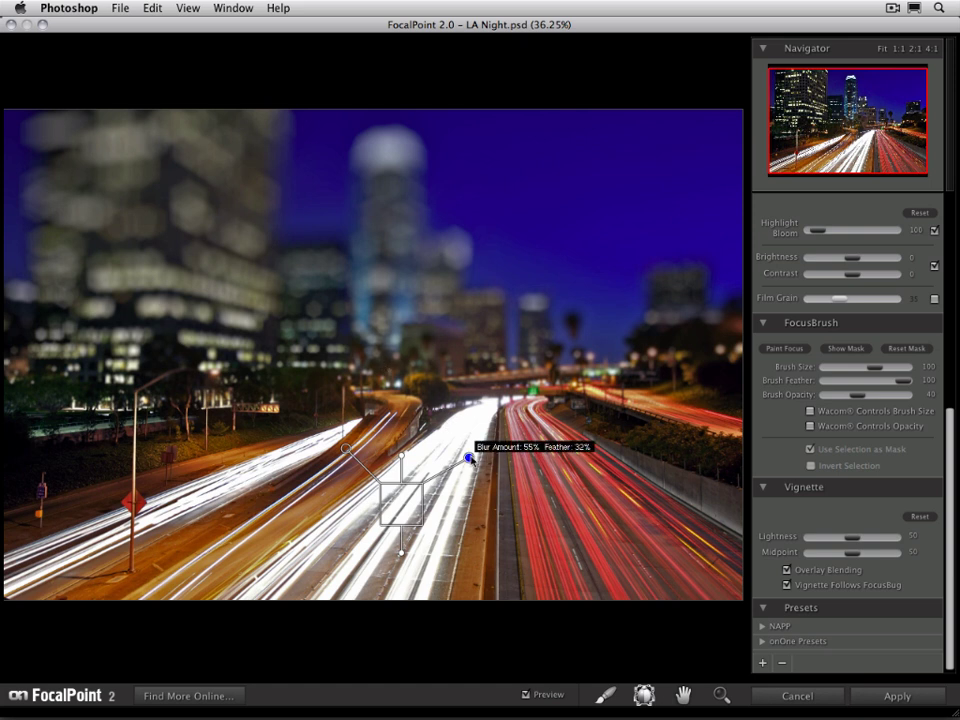
drag(469, 456, 450, 466)
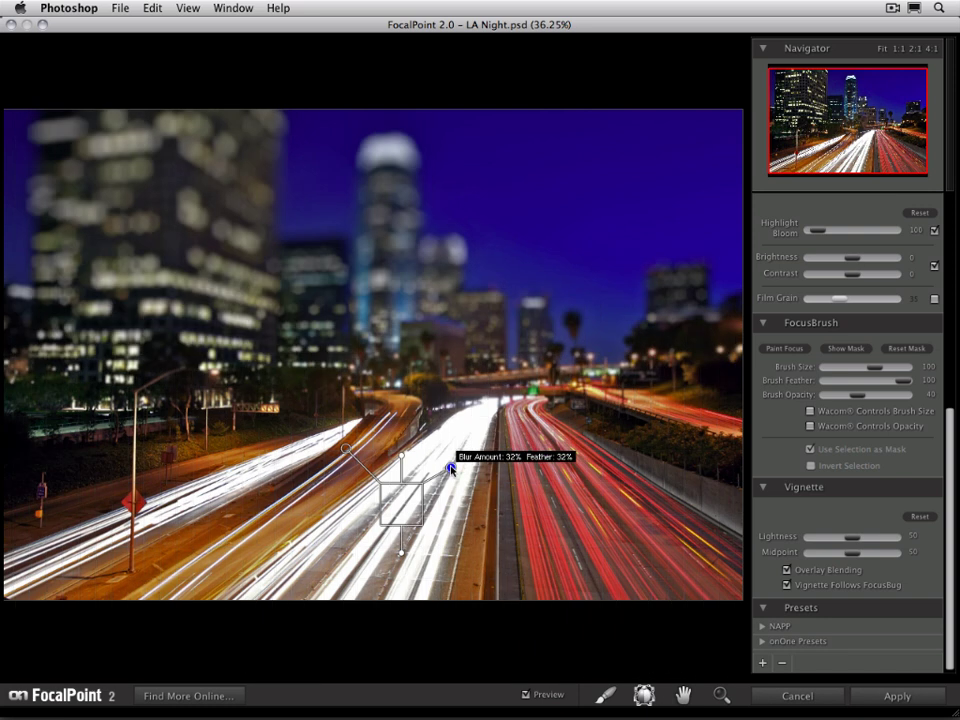
drag(450, 466, 459, 494)
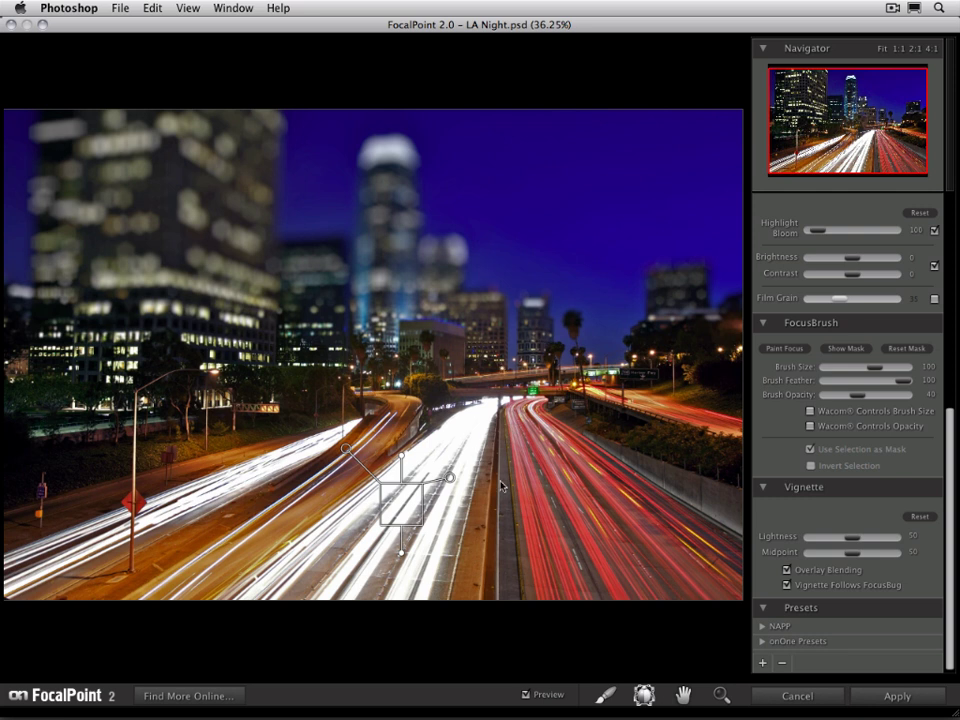
mouse_move(450, 480)
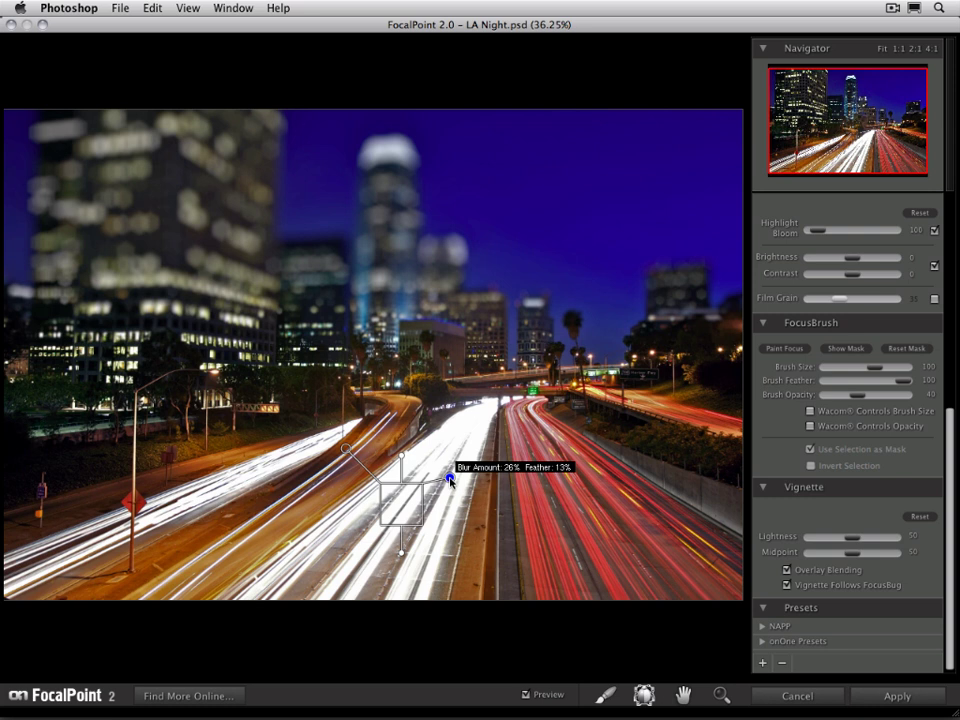
drag(450, 480, 442, 462)
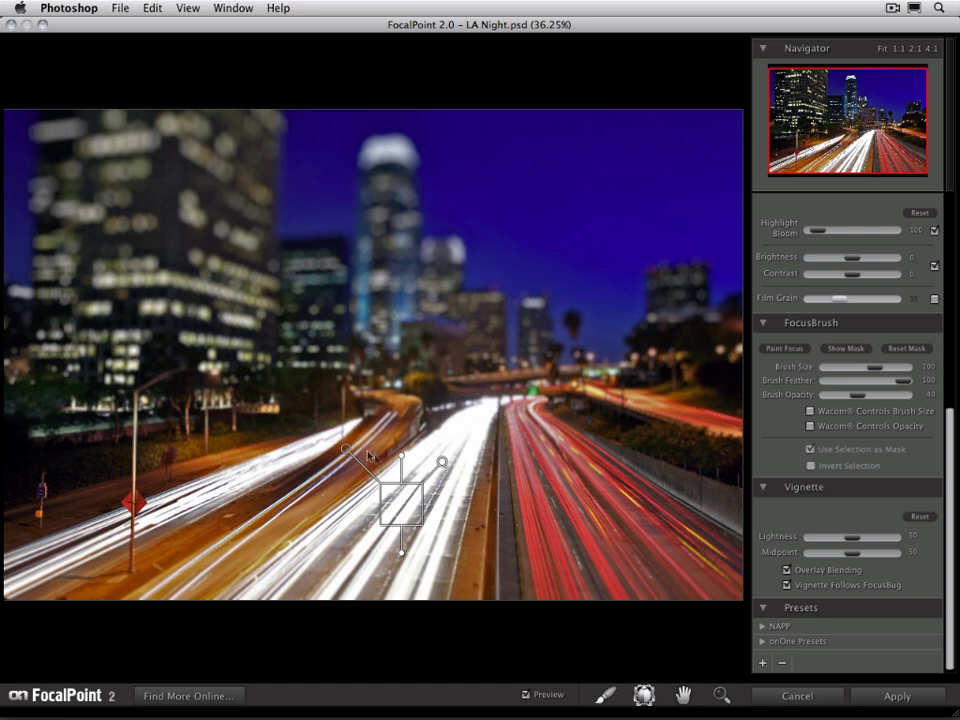
Try a vignette with lightness 44 and midpoint 100 on the FocusBug, and reset the vignette settings
drag(347, 450, 347, 451)
mouse_move(346, 448)
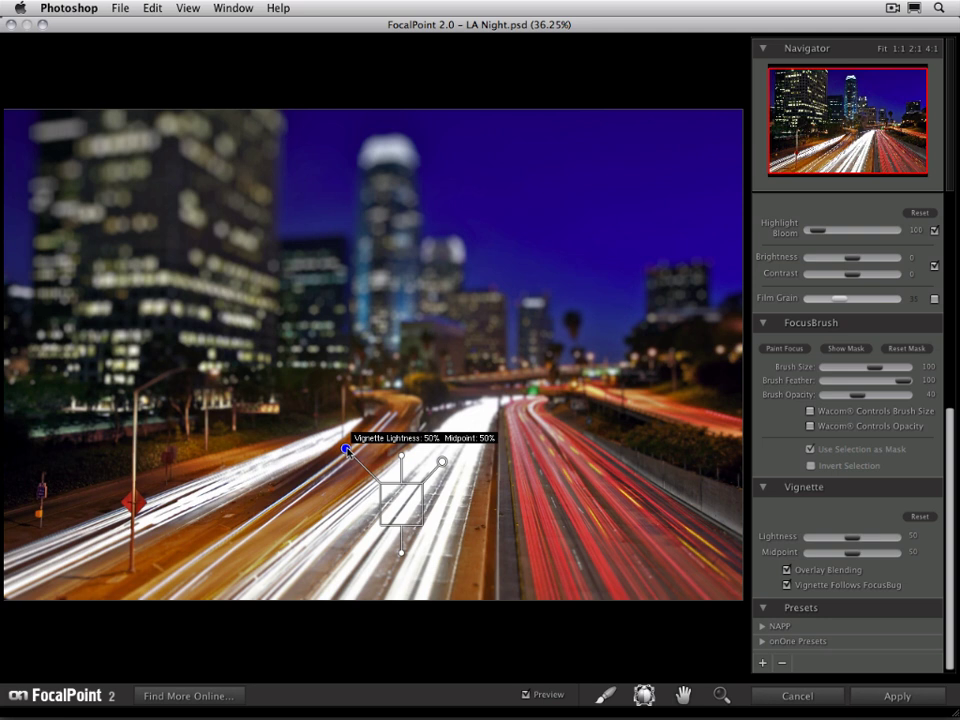
drag(346, 448, 316, 500)
drag(297, 500, 285, 414)
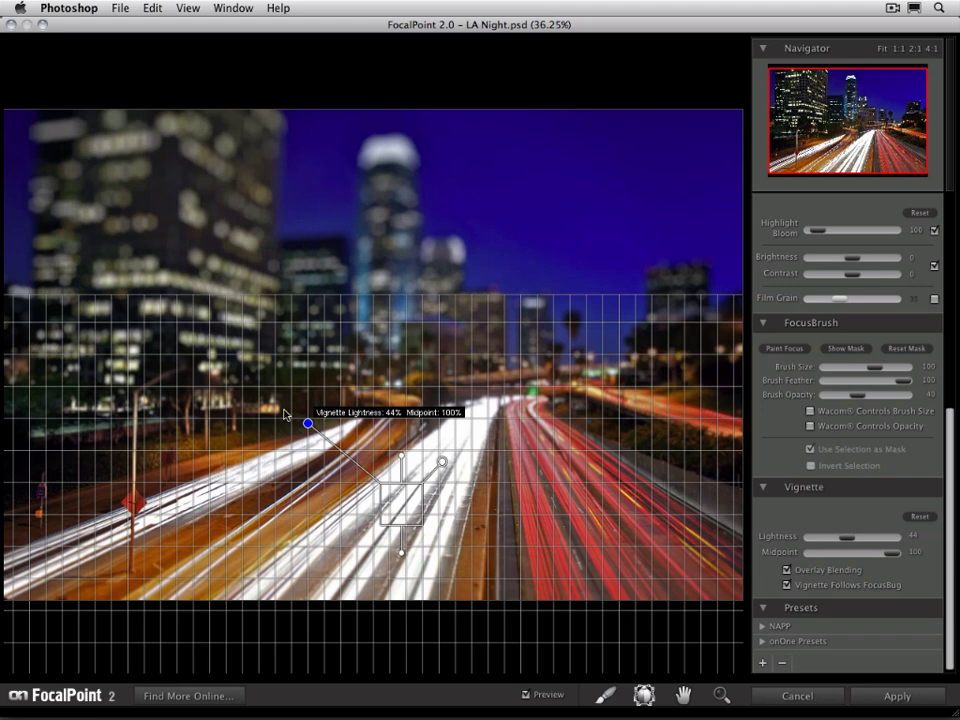
drag(285, 414, 285, 414)
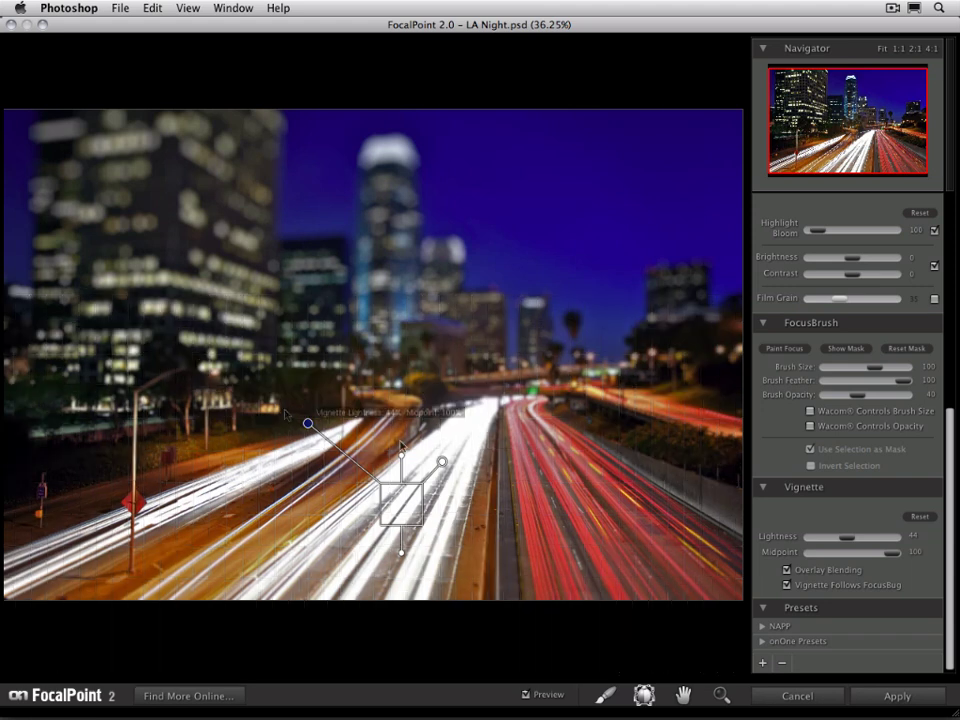
click(920, 518)
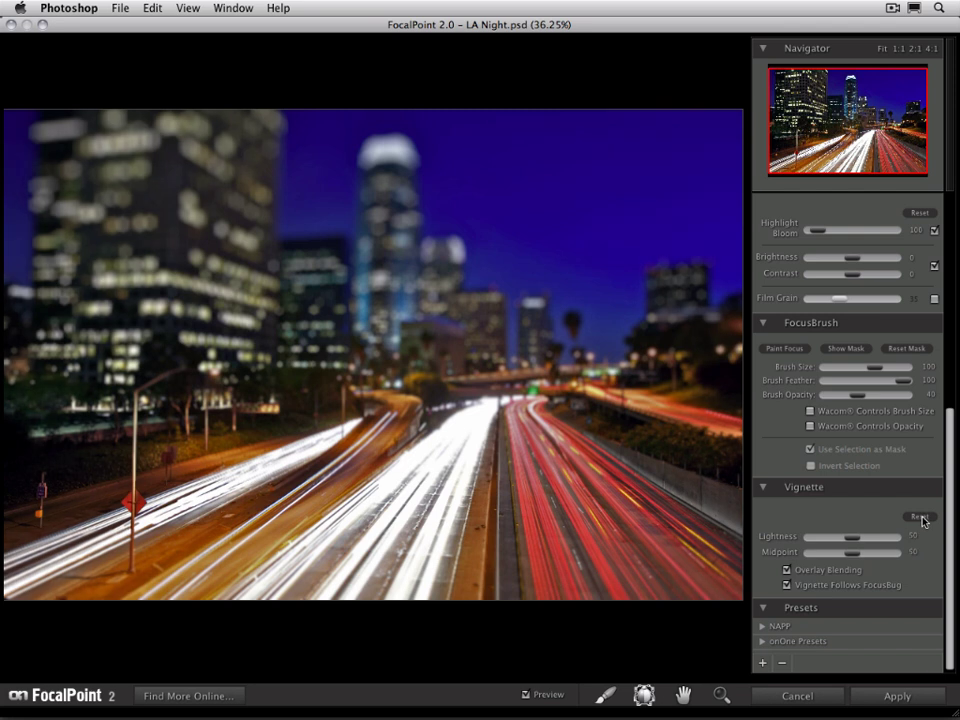
Move the planar FocusBug slightly up the highway and set its feather to 33
scroll(923, 521, up, 10)
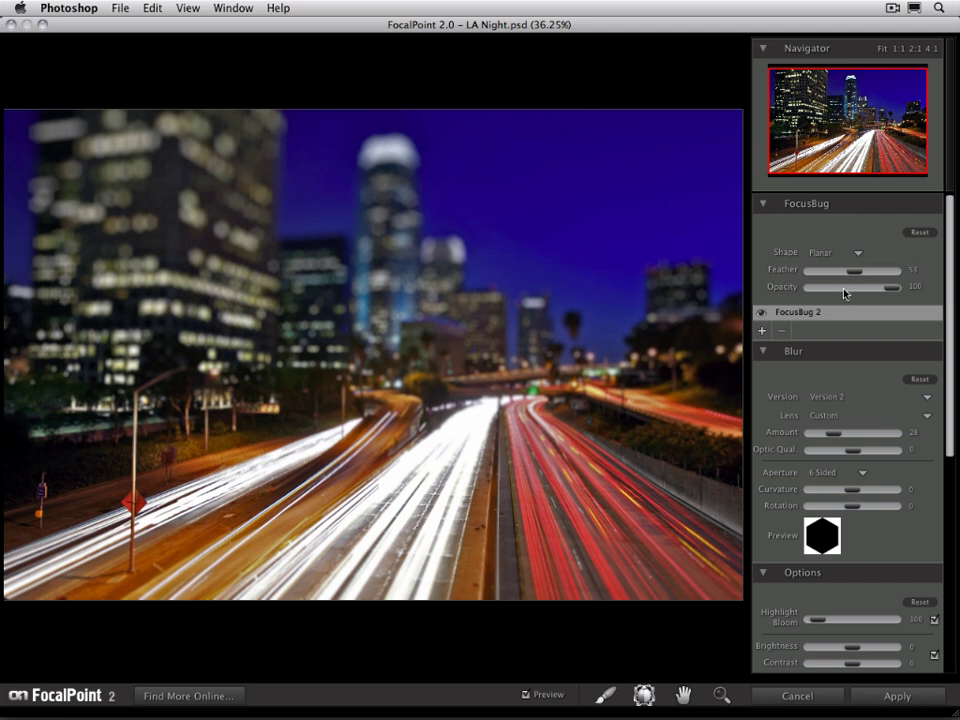
mouse_move(402, 492)
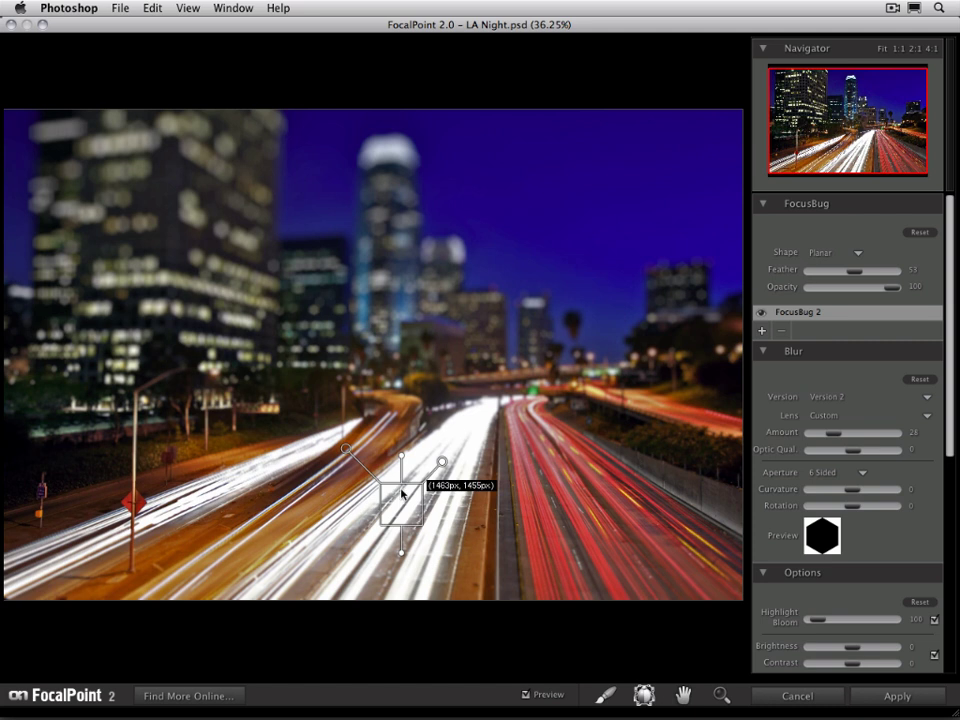
drag(402, 492, 403, 480)
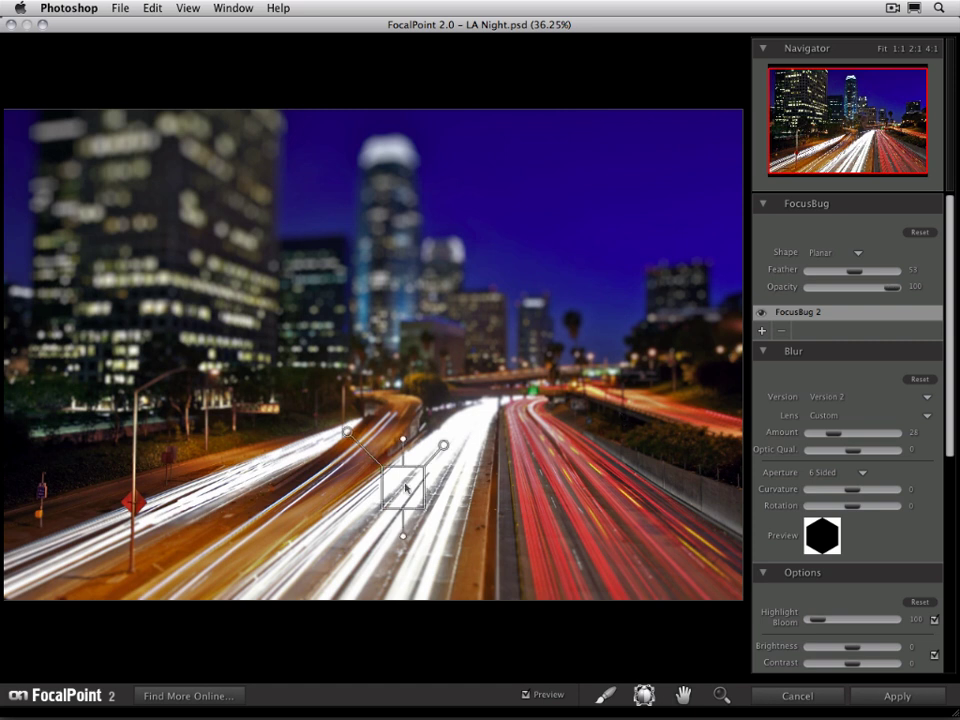
drag(401, 482, 404, 470)
key(m)
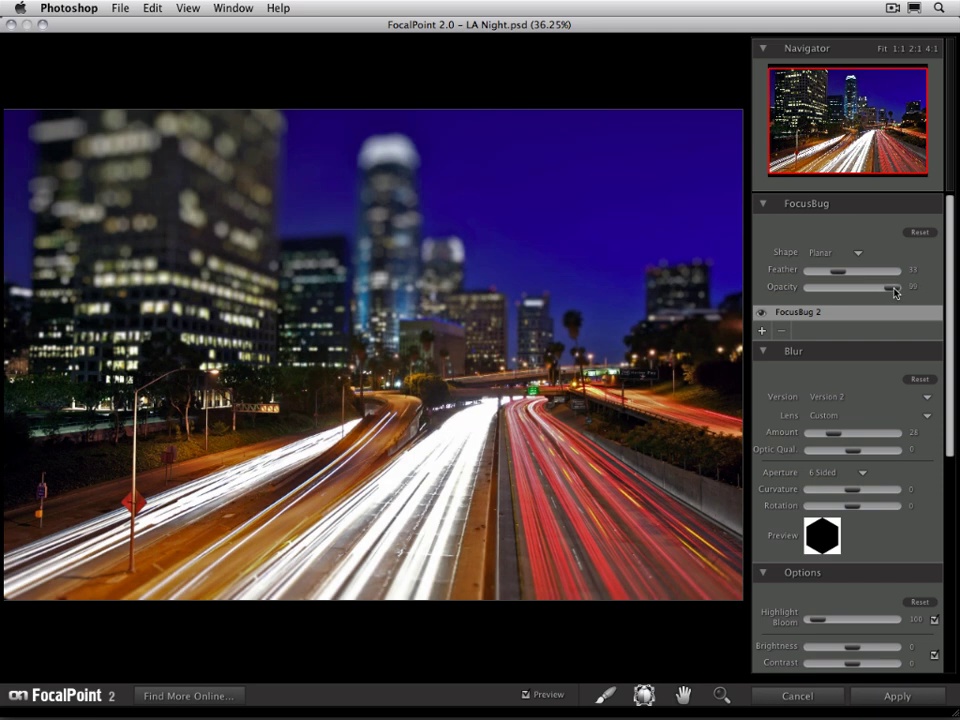
Try FocusBug opacity values of 85 and 0, and return the opacity to 100
drag(896, 292, 883, 293)
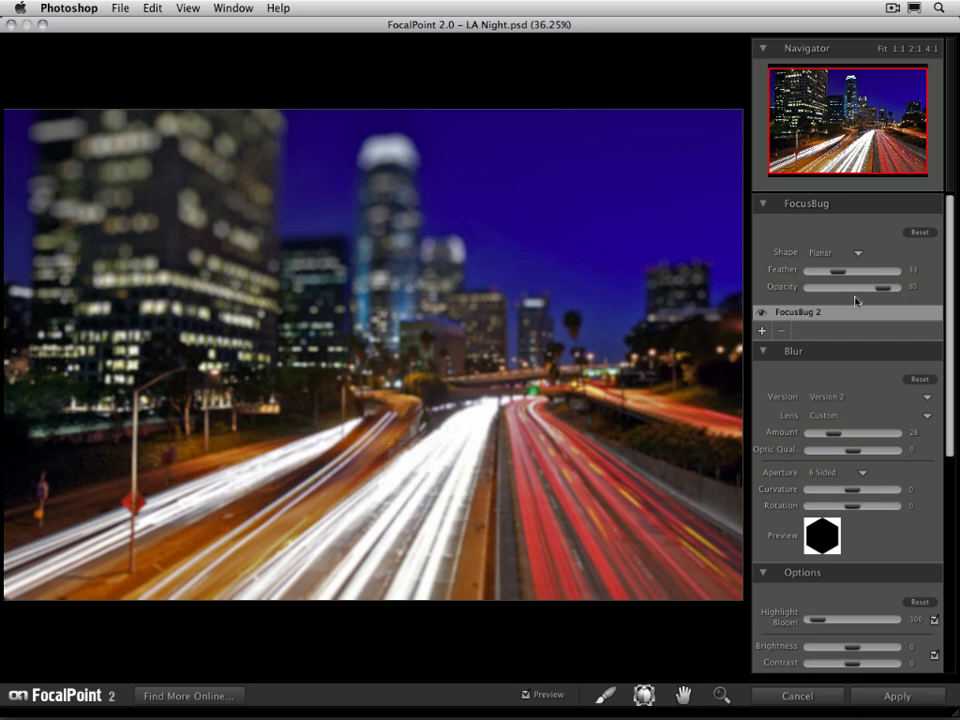
drag(883, 291, 802, 294)
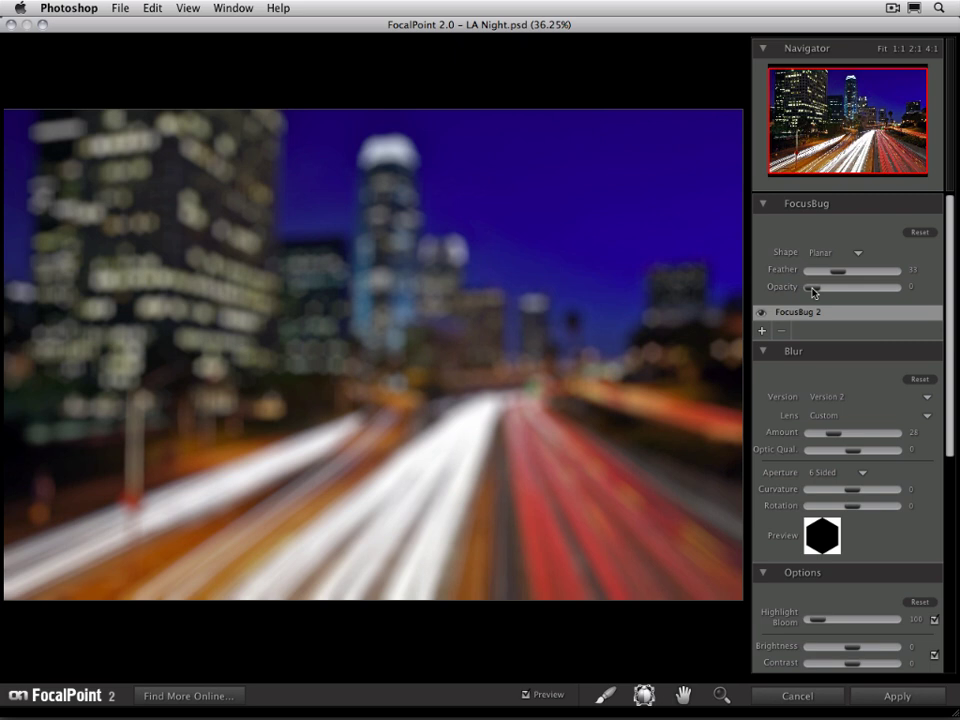
drag(814, 291, 909, 297)
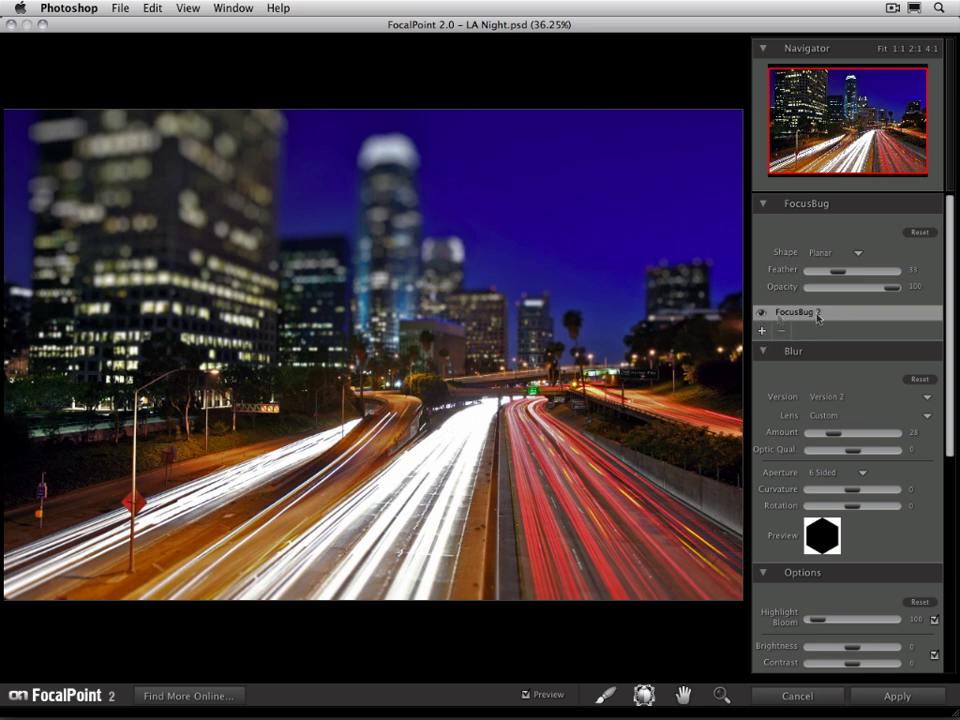
Add a second, round FocusBug, toggle its visibility off and on, and delete it
click(762, 332)
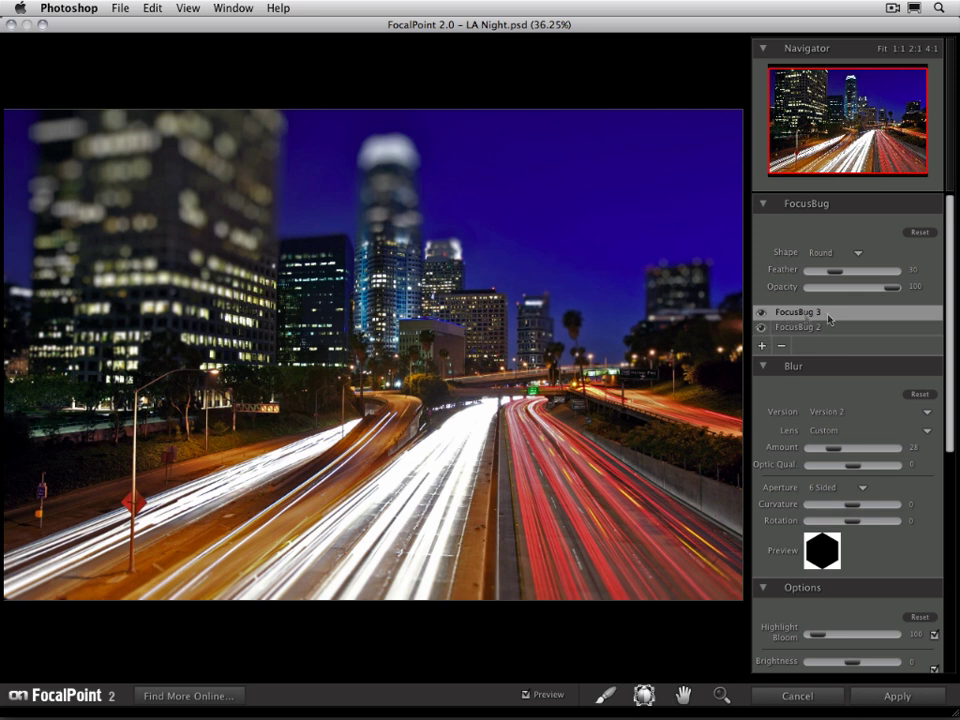
mouse_move(386, 369)
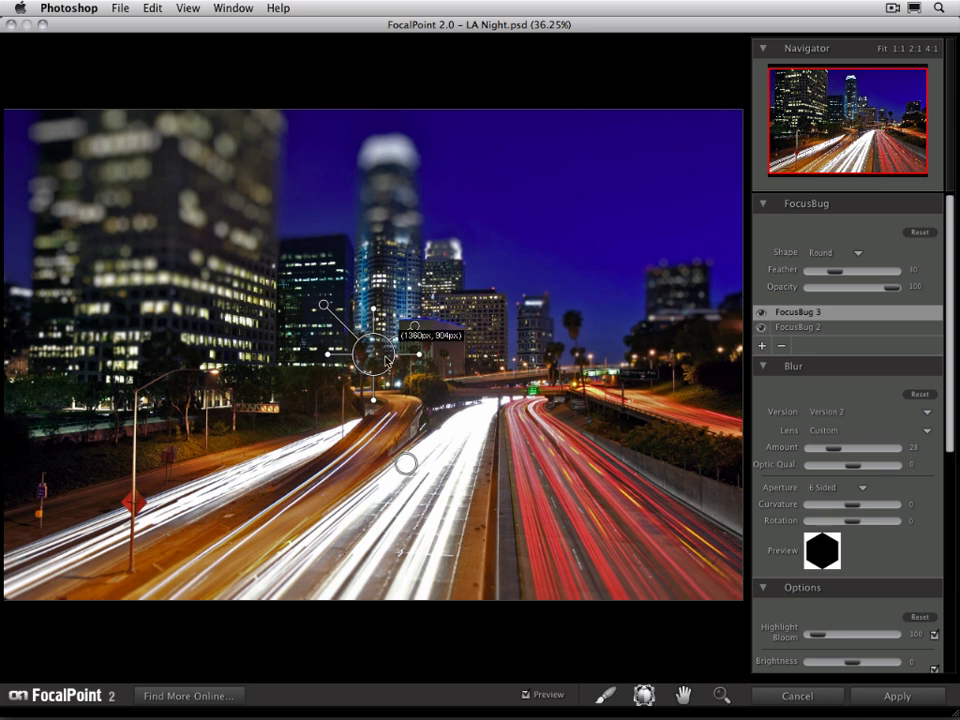
click(760, 316)
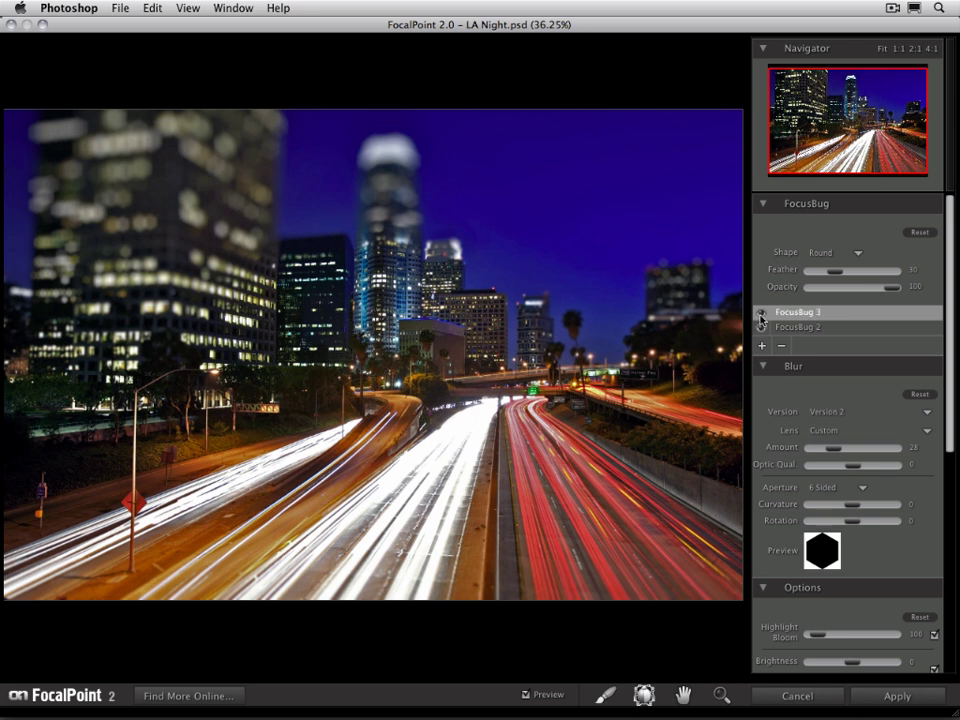
click(760, 316)
click(782, 348)
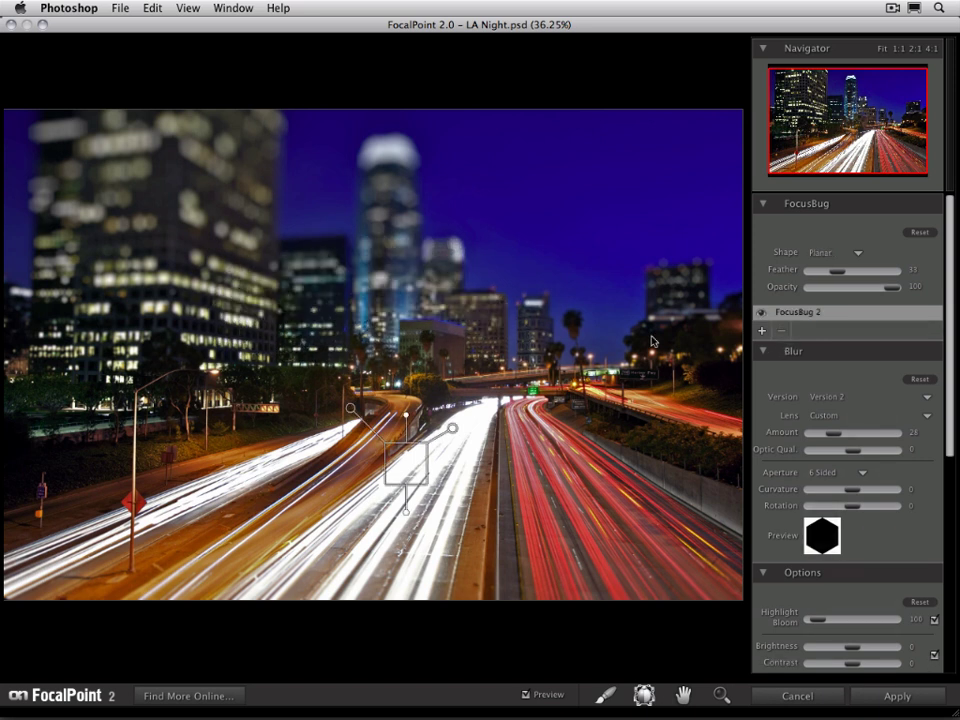